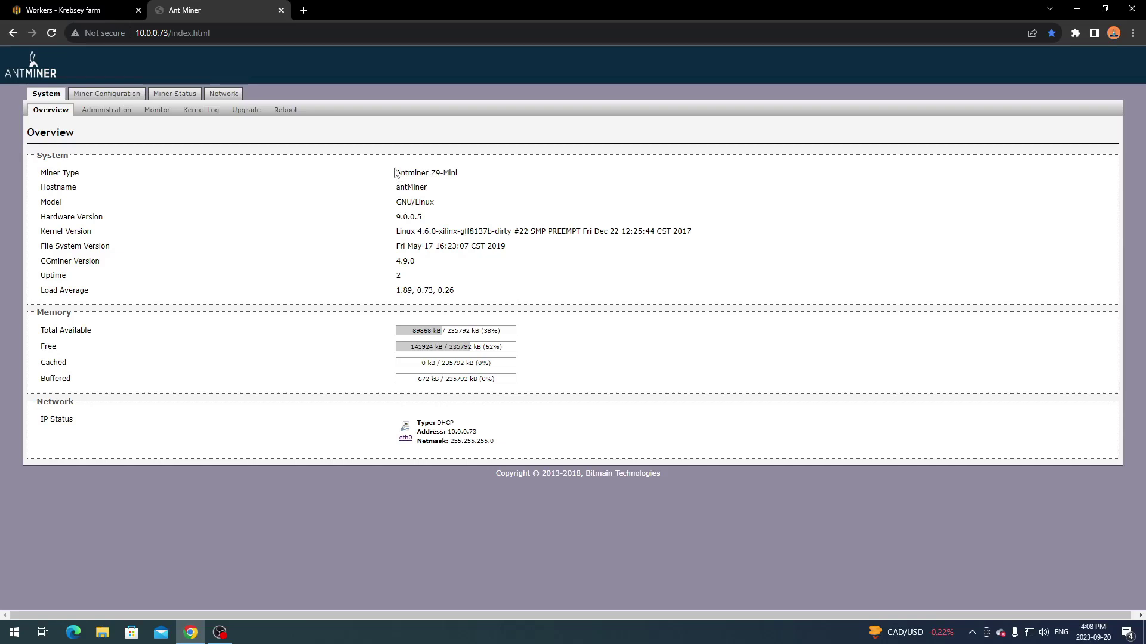
# Highlight the Z9-Mini's miner type and hostname on the System Overview page.
pyautogui.moveTo(396, 172); pyautogui.dragTo(478, 187)
# Open the Miner Configuration pool settings and put the caret in the Pool 1 URL field.
pyautogui.click(405, 212)
pyautogui.click(116, 95)
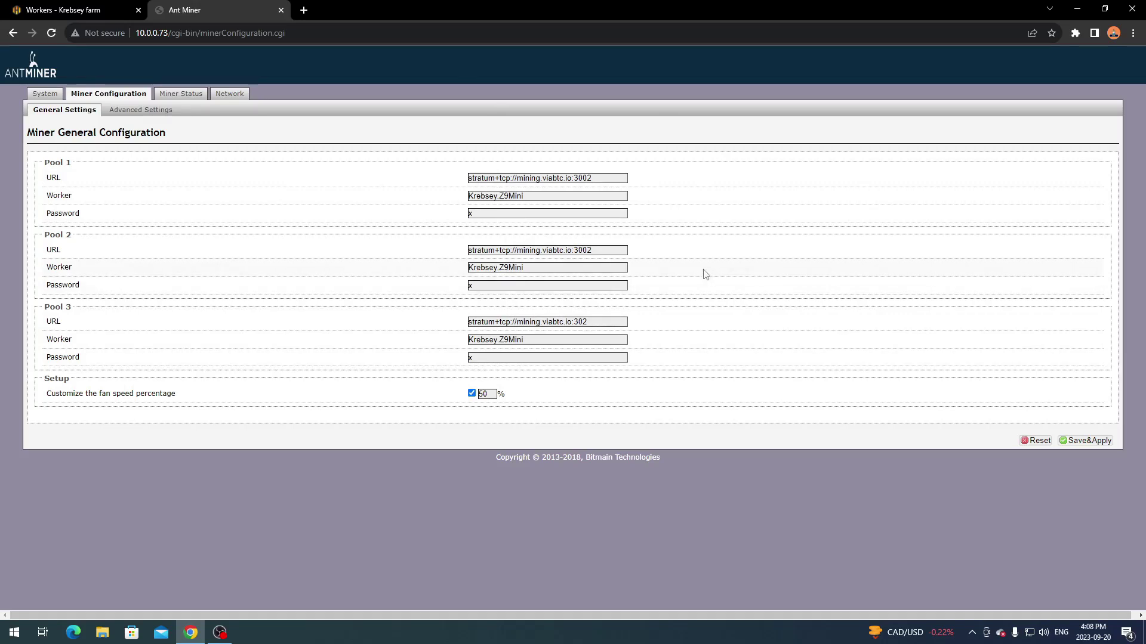
pyautogui.click(534, 178)
# View the Miner Status hashrate, pool and chain tables, then start a new browser tab.
pyautogui.click(185, 96)
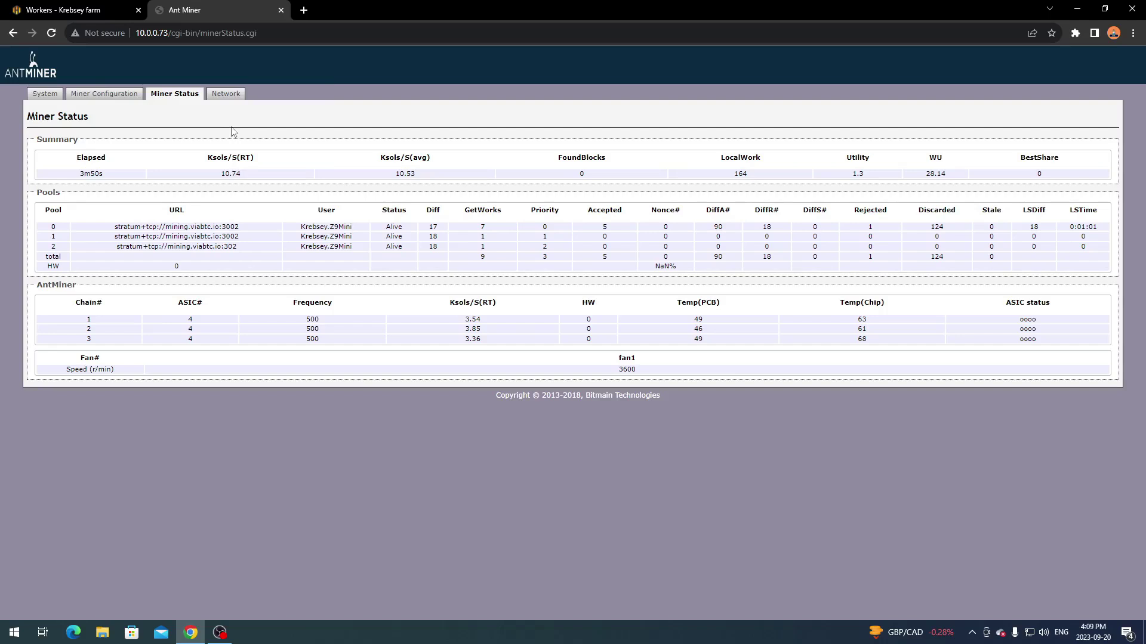
pyautogui.click(302, 10)
# Search Google for 'antminer z9 mini power consumption' and note the 247 watts figure.
pyautogui.write('antmine')
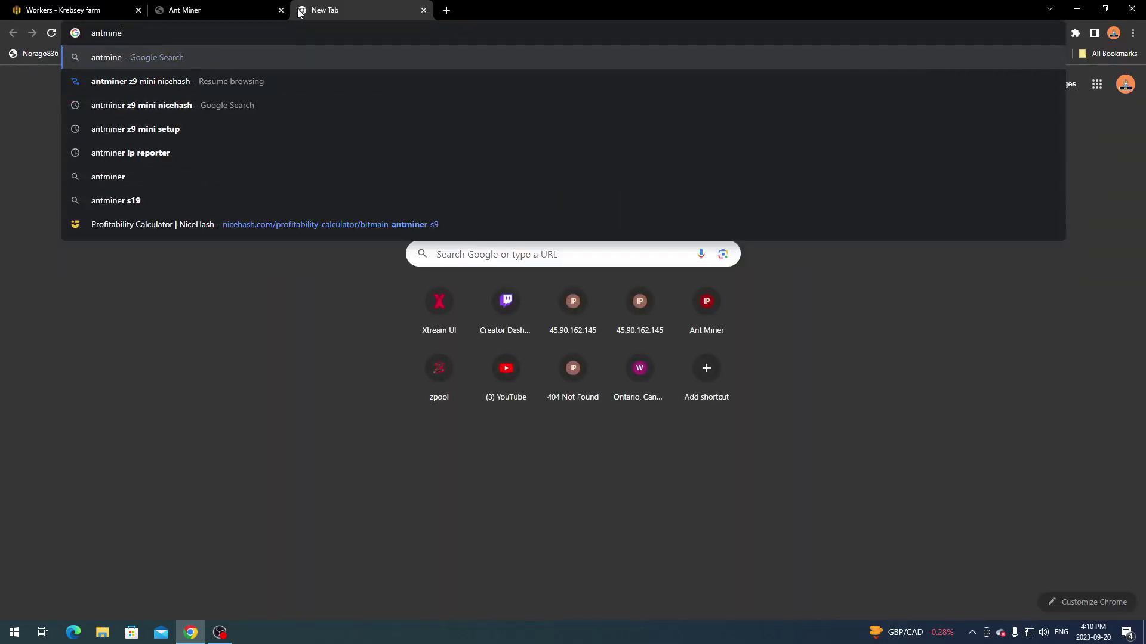
pyautogui.write('r z9 mini power')
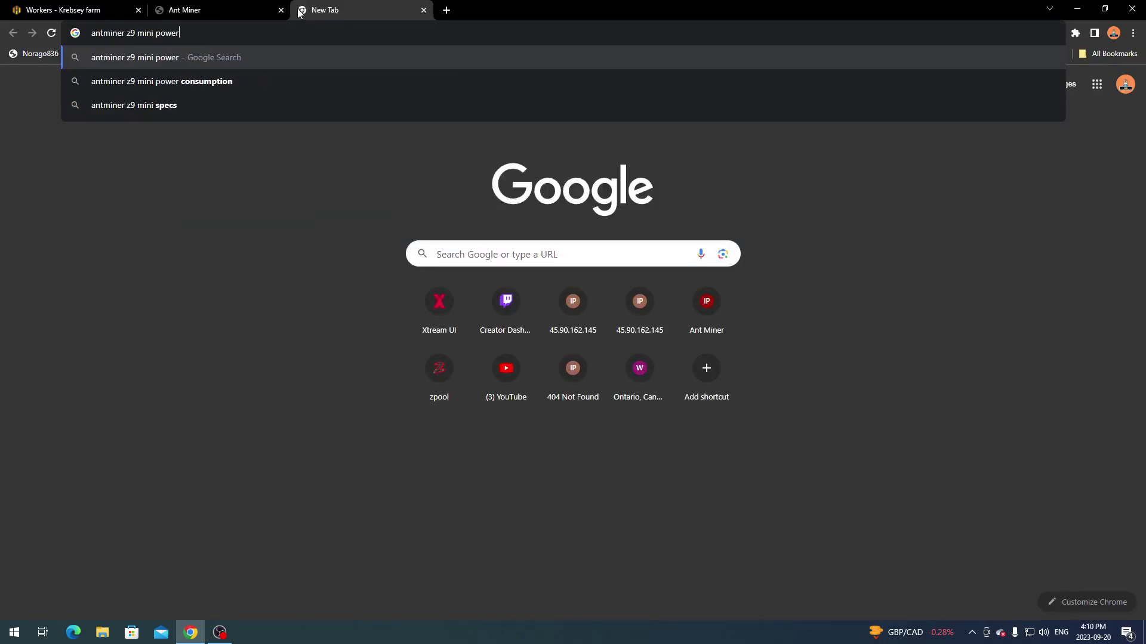
pyautogui.press('Down')
pyautogui.press('Return')
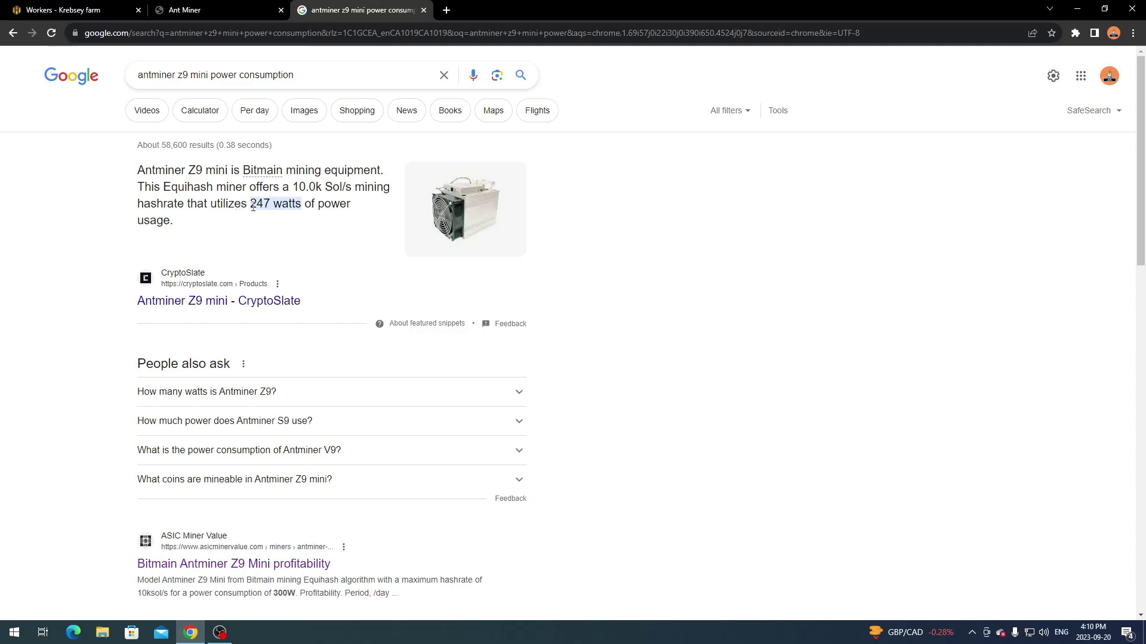
pyautogui.moveTo(253, 206); pyautogui.dragTo(351, 225)
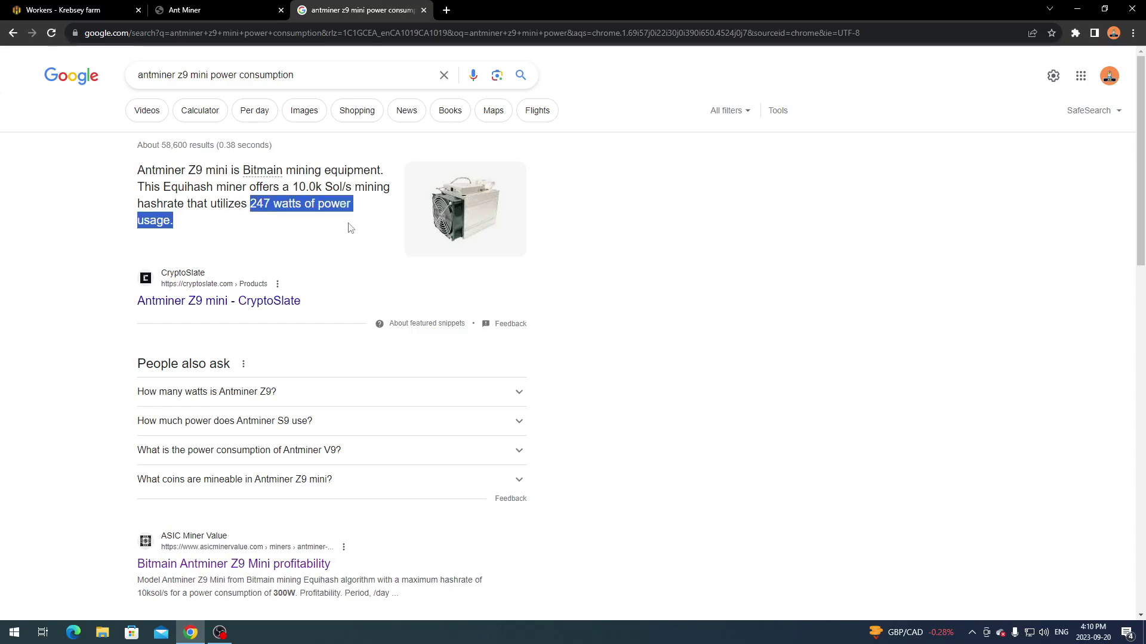
pyautogui.click(350, 227)
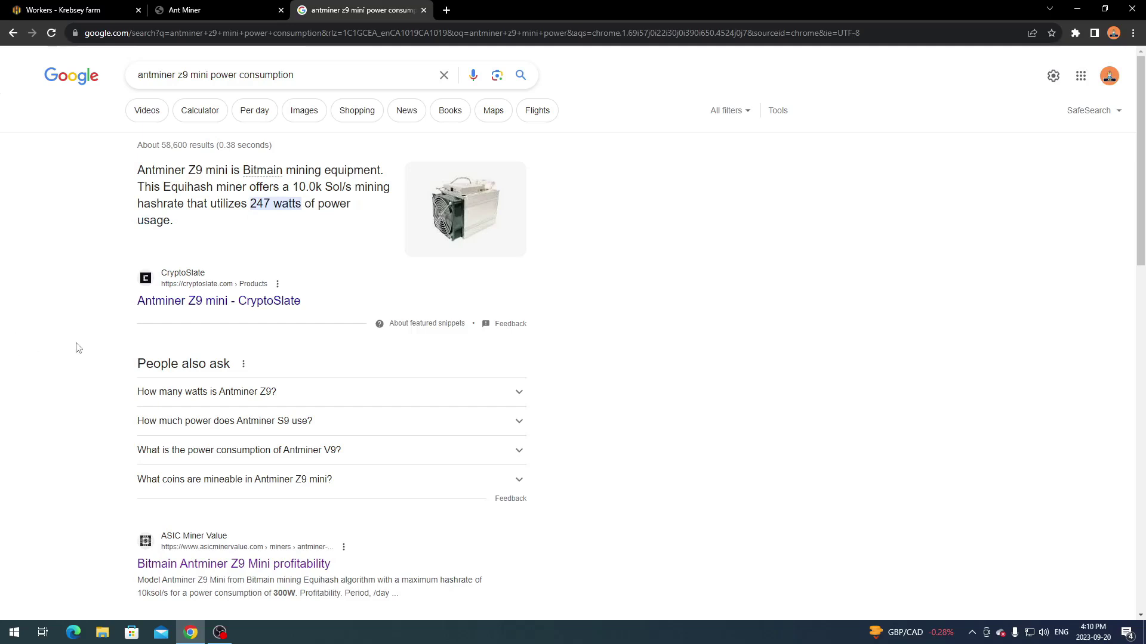
# Open the ASIC Miner Value 'Bitmain Antminer Z9 Mini profitability' result.
pyautogui.scroll(-2, 85, 345)
pyautogui.scroll(-2, 85, 344)
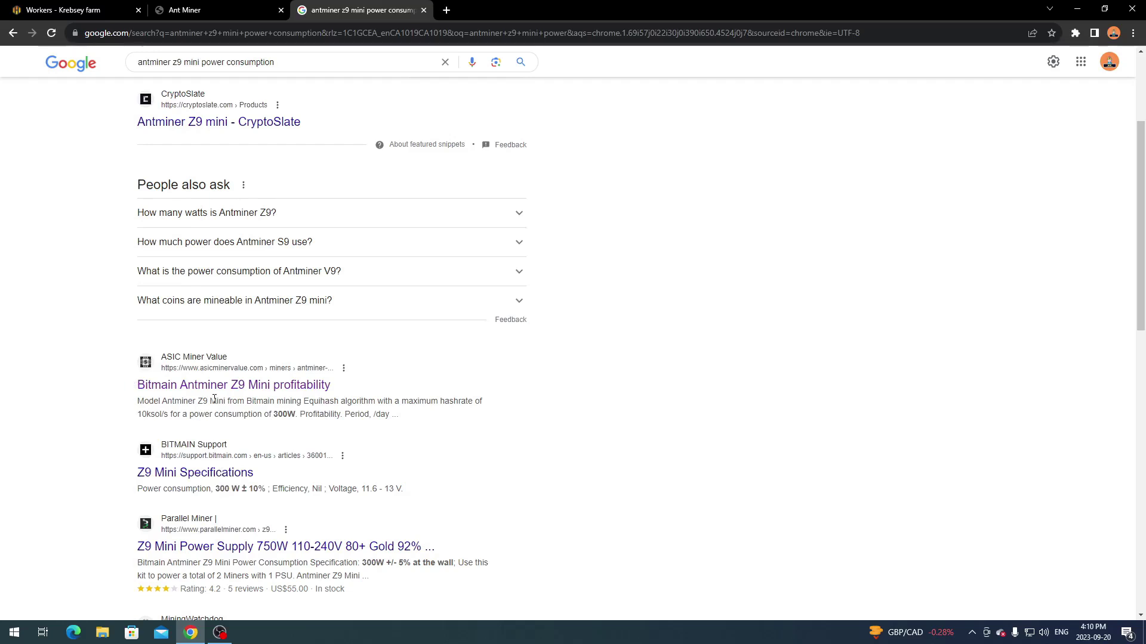
pyautogui.click(202, 384)
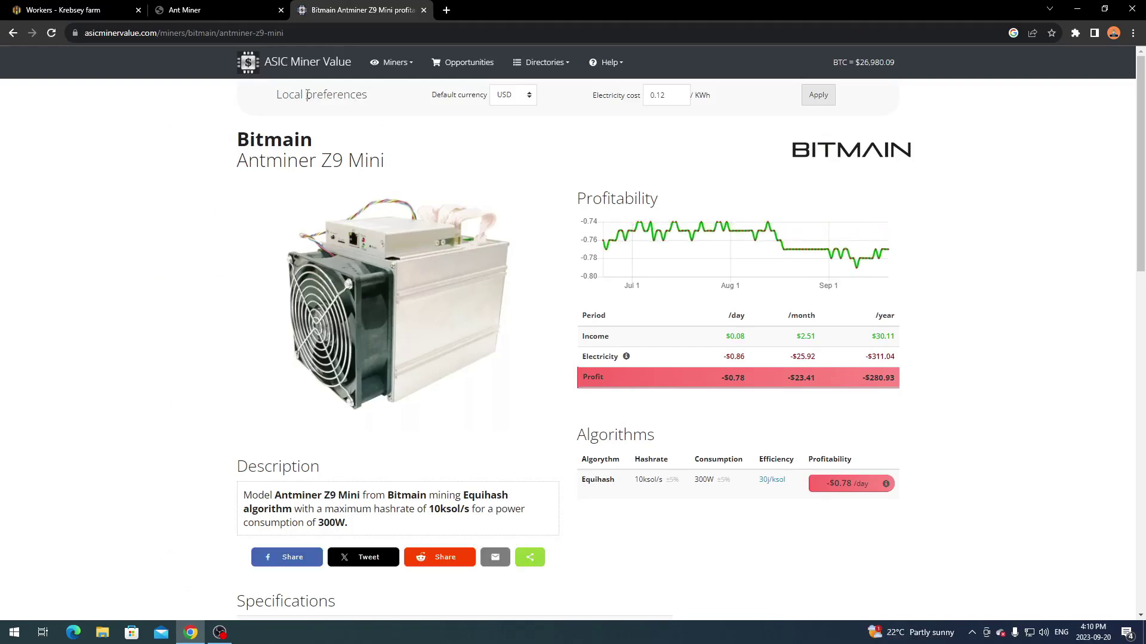
# Switch the currency to CAD and apply a 0.08 per kWh electricity cost.
pyautogui.click(520, 100)
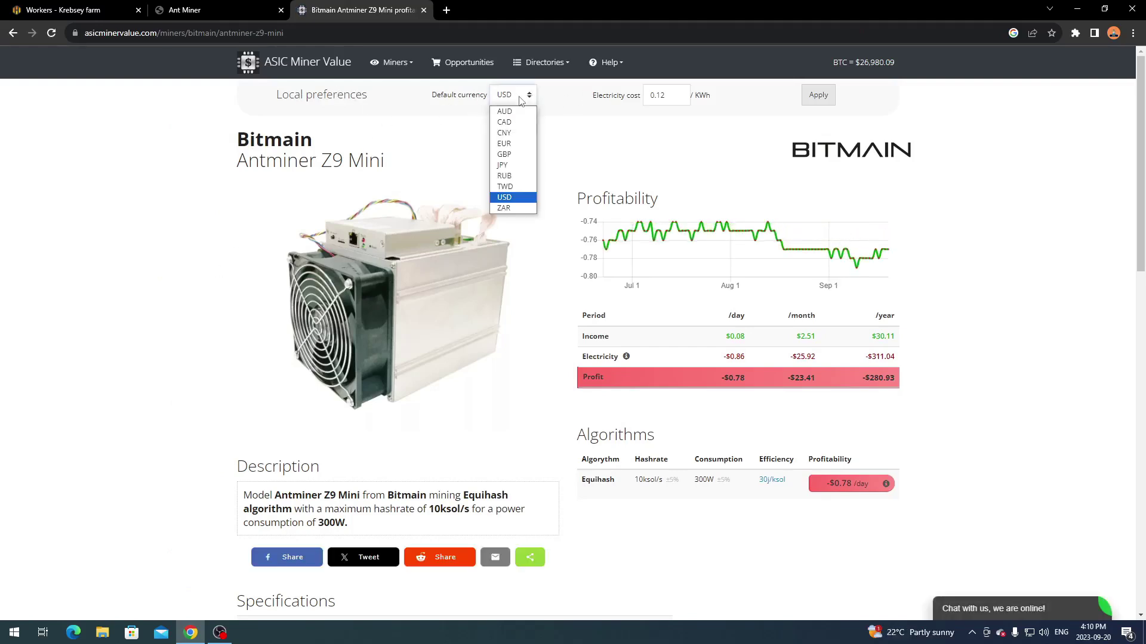
pyautogui.click(520, 122)
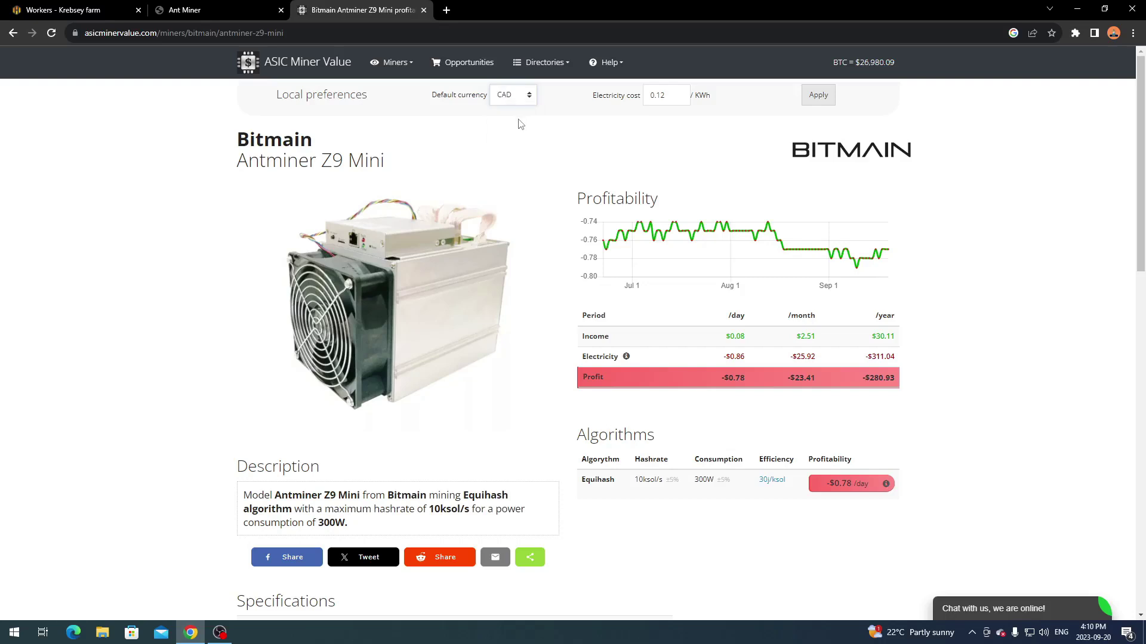
pyautogui.click(661, 96)
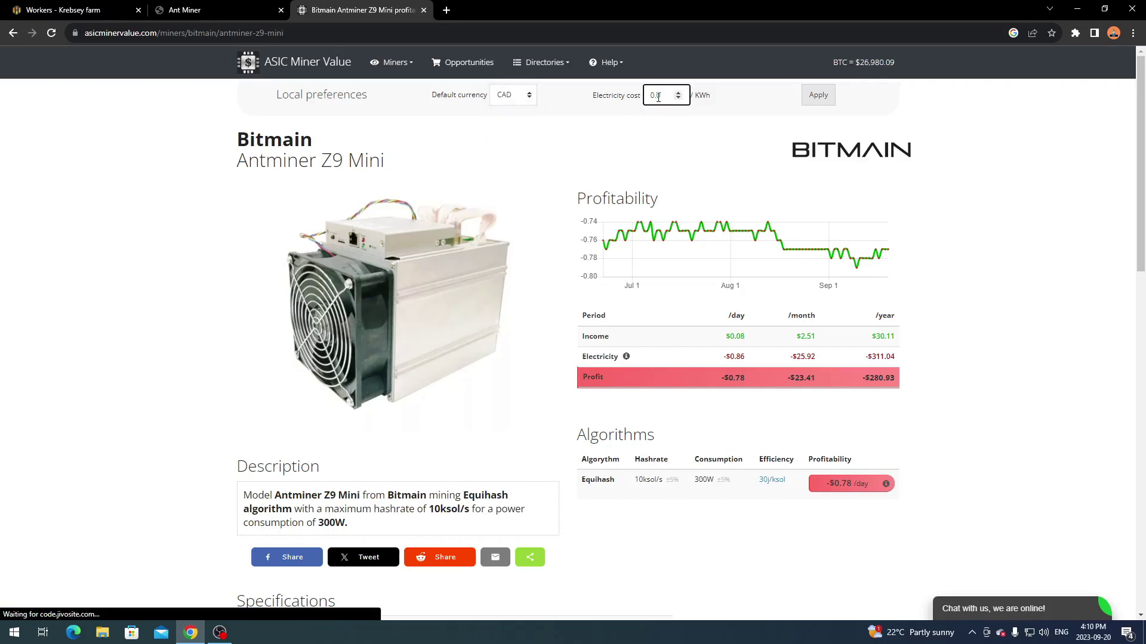
pyautogui.press('BackSpace')
pyautogui.write('87')
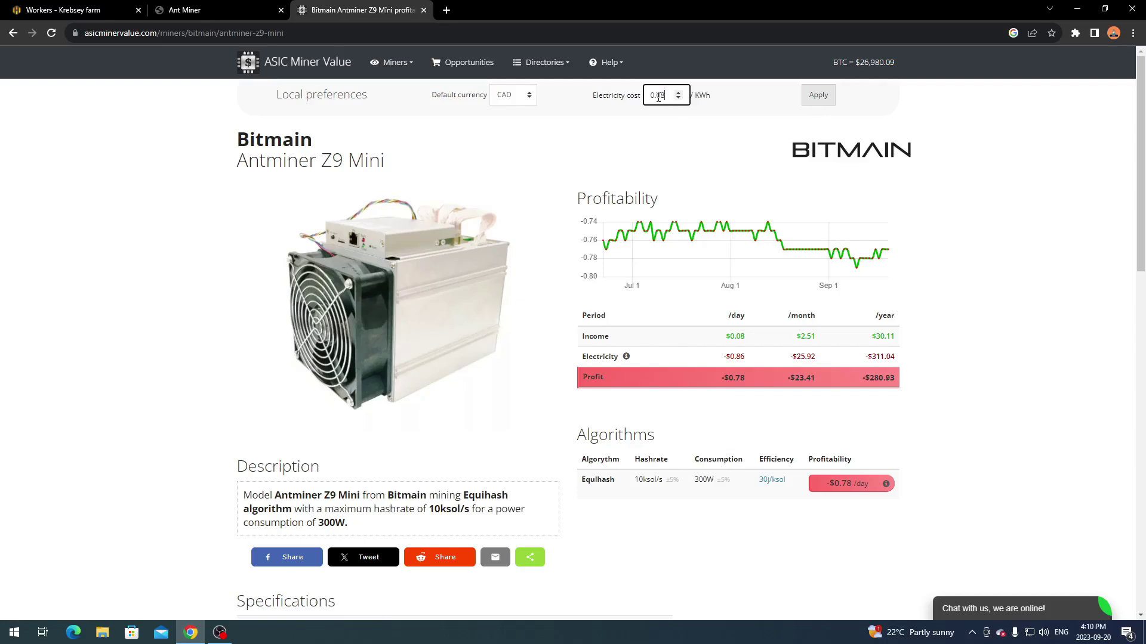
pyautogui.click(821, 96)
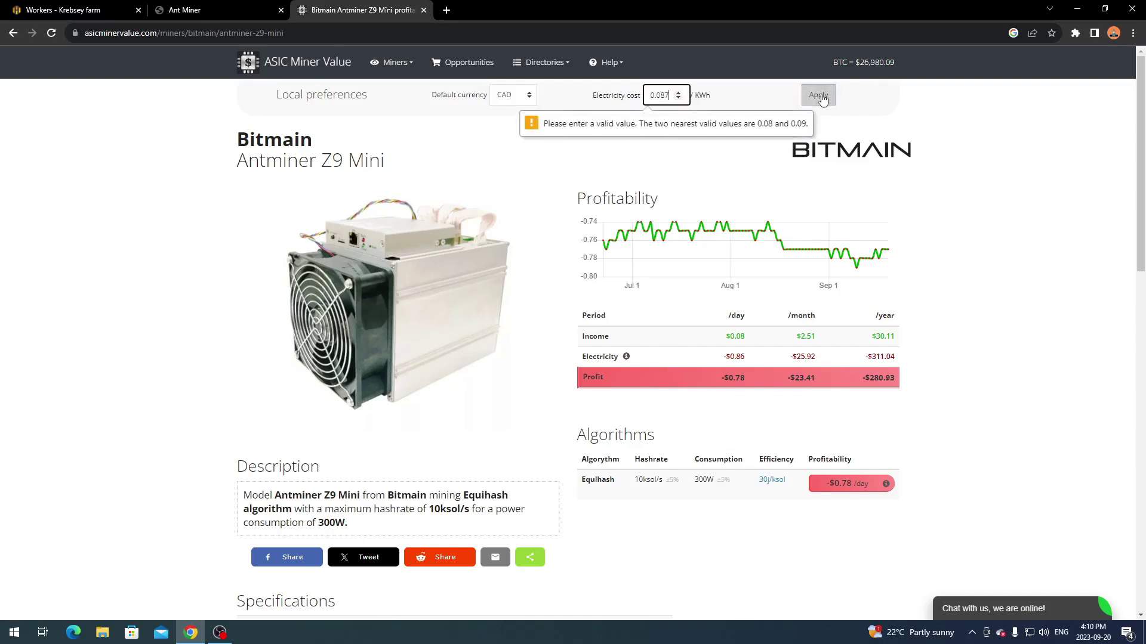
pyautogui.press('BackSpace')
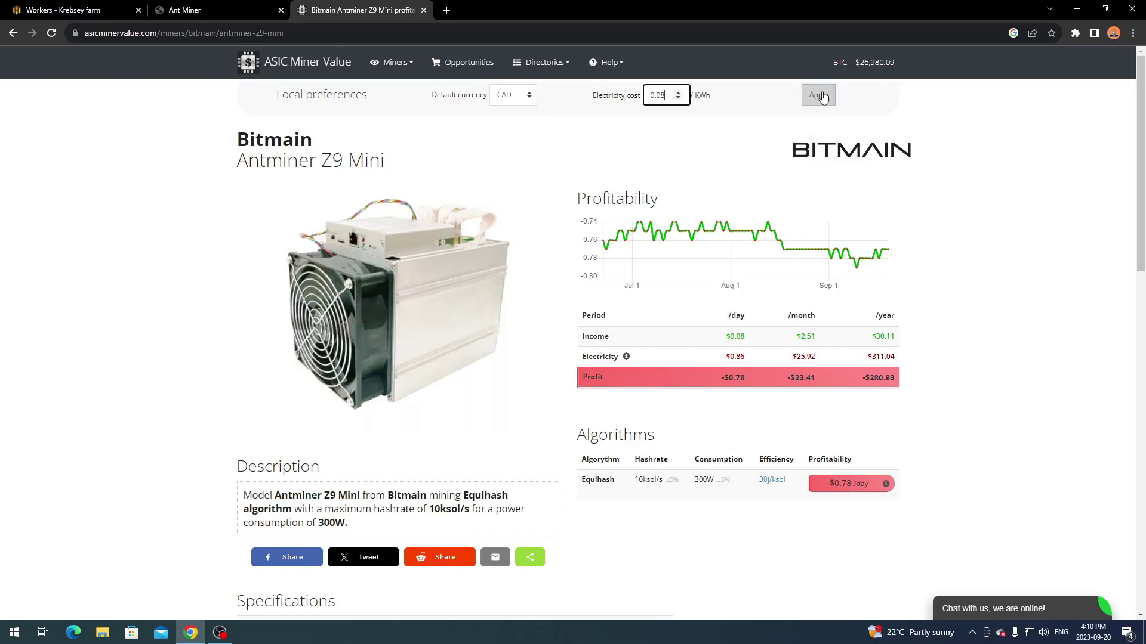
pyautogui.click(818, 96)
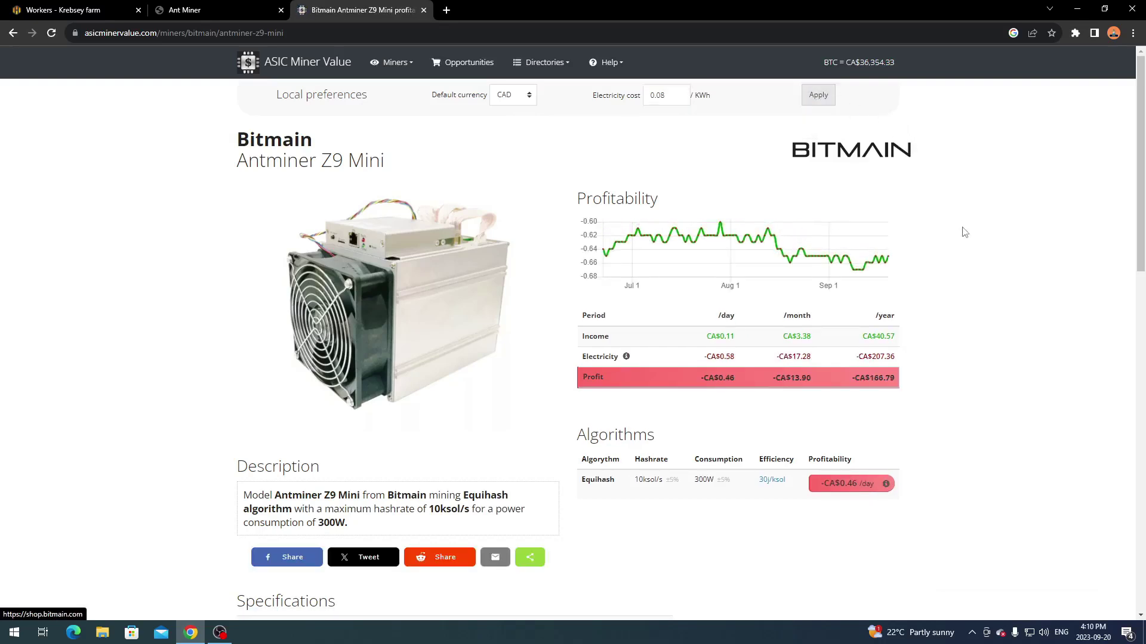
# Review CA$0.11 daily income, -CA$0.46 daily profit, CA$3.38 monthly income, -CA$17.28 monthly electricity.
pyautogui.scroll(-1, 829, 290)
pyautogui.moveTo(708, 277); pyautogui.dragTo(744, 302)
pyautogui.click(747, 284)
pyautogui.moveTo(702, 318); pyautogui.dragTo(742, 322)
pyautogui.click(745, 324)
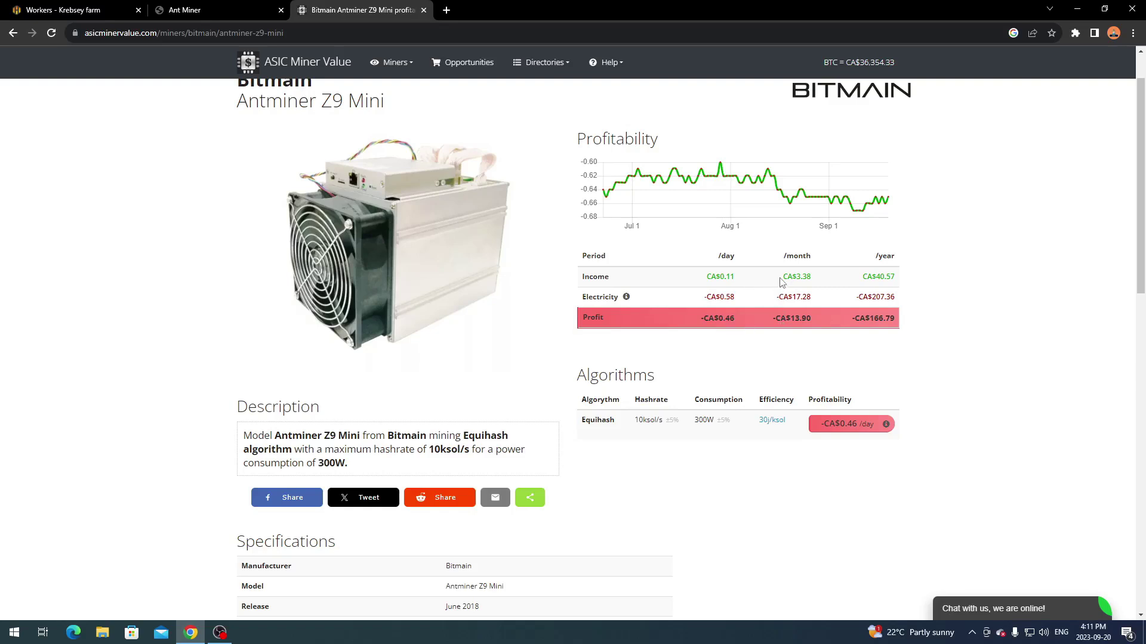
pyautogui.moveTo(780, 276); pyautogui.dragTo(818, 285)
pyautogui.click(818, 284)
pyautogui.moveTo(775, 297); pyautogui.dragTo(892, 295)
pyautogui.click(821, 304)
pyautogui.click(891, 294)
pyautogui.scroll(1, 728, 152)
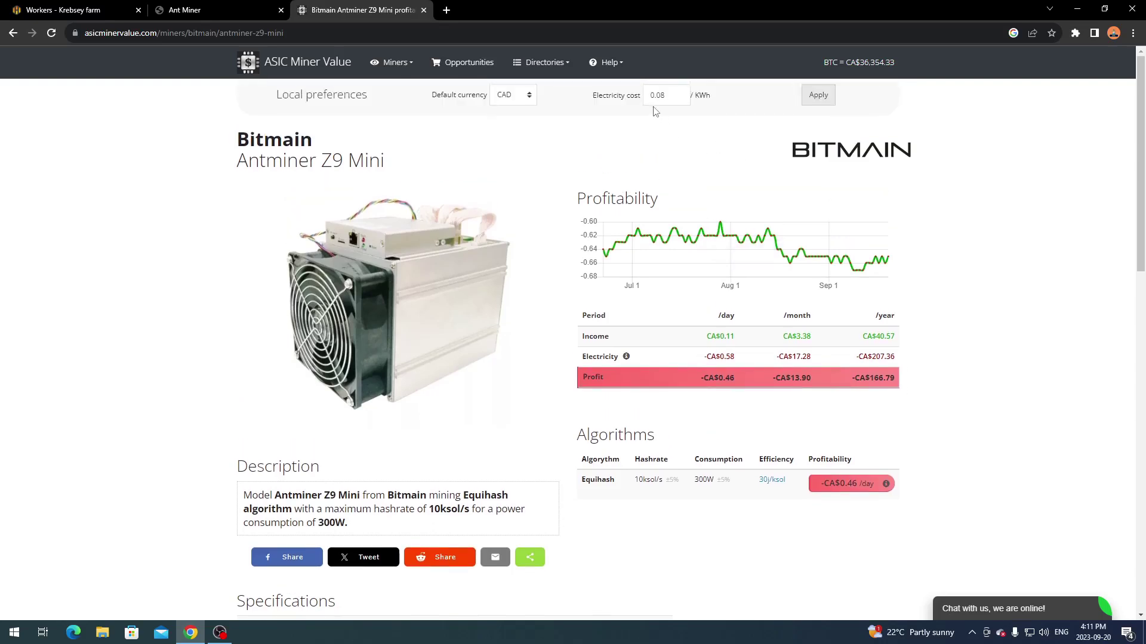
pyautogui.scroll(-1, 1007, 383)
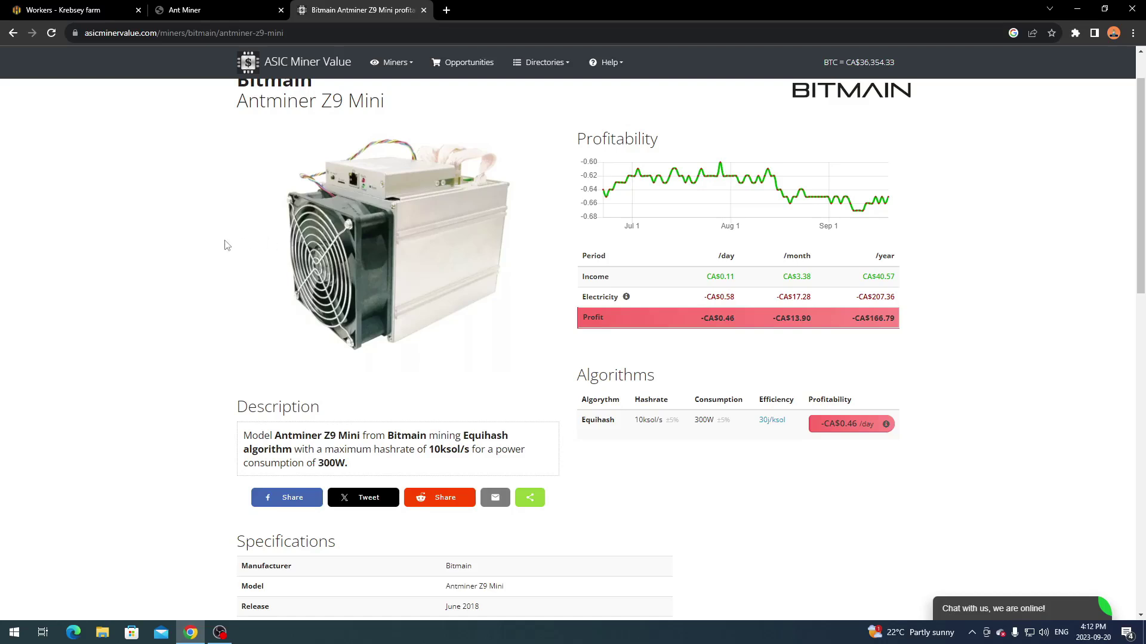
# Search 'equihash miningpoolstats' in a new tab and open the Zcash (ZEC) Equihash pools result.
pyautogui.click(447, 10)
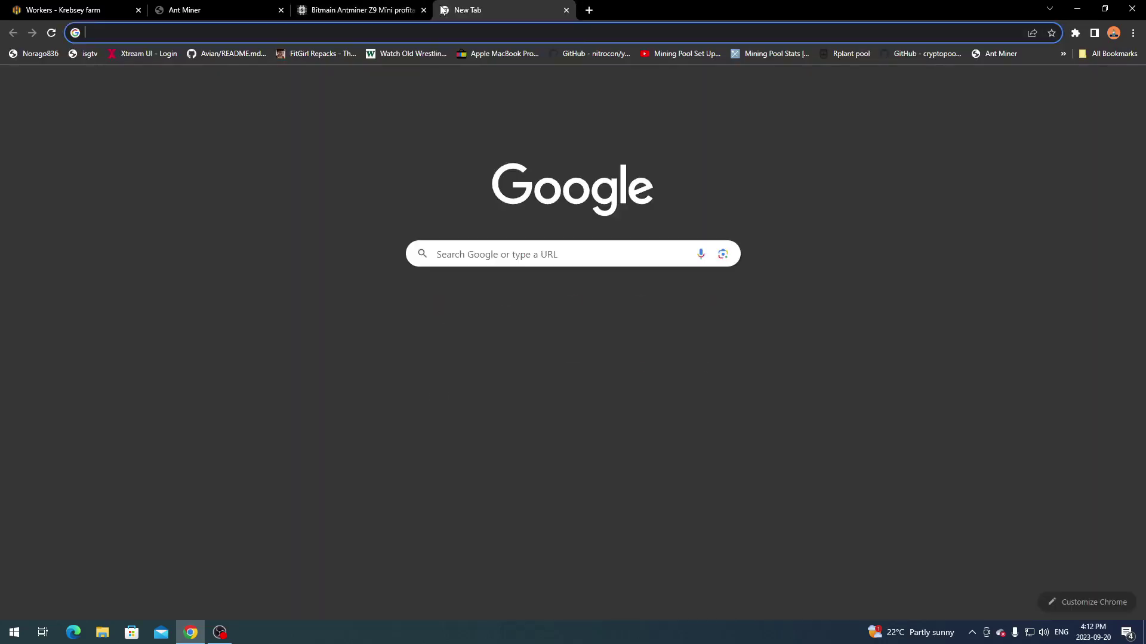
pyautogui.write('equihash')
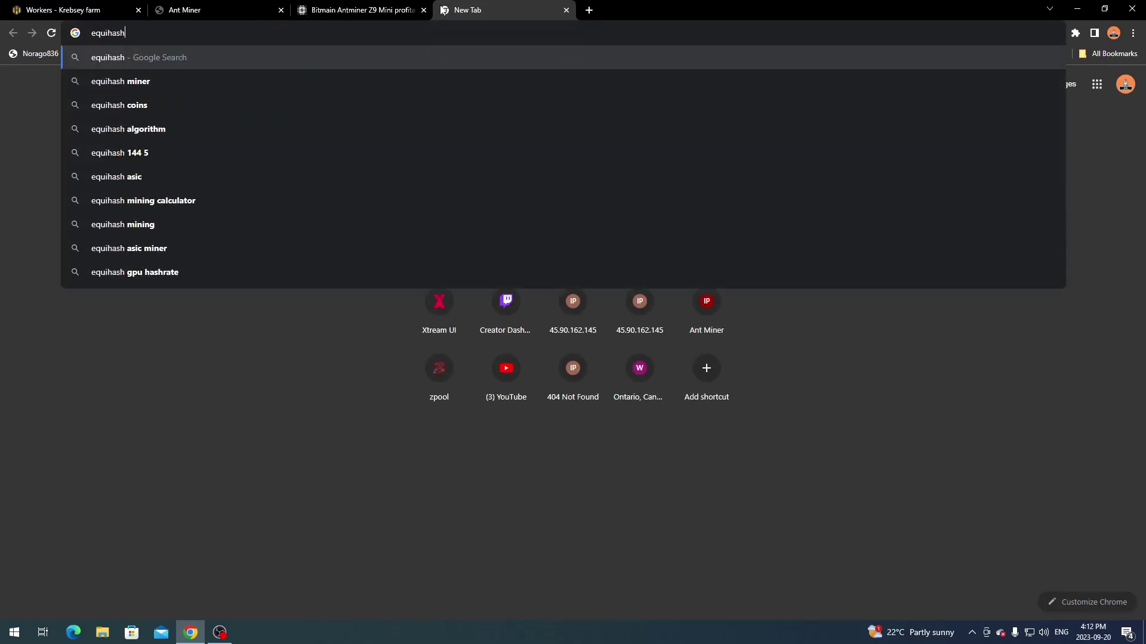
pyautogui.write(' m')
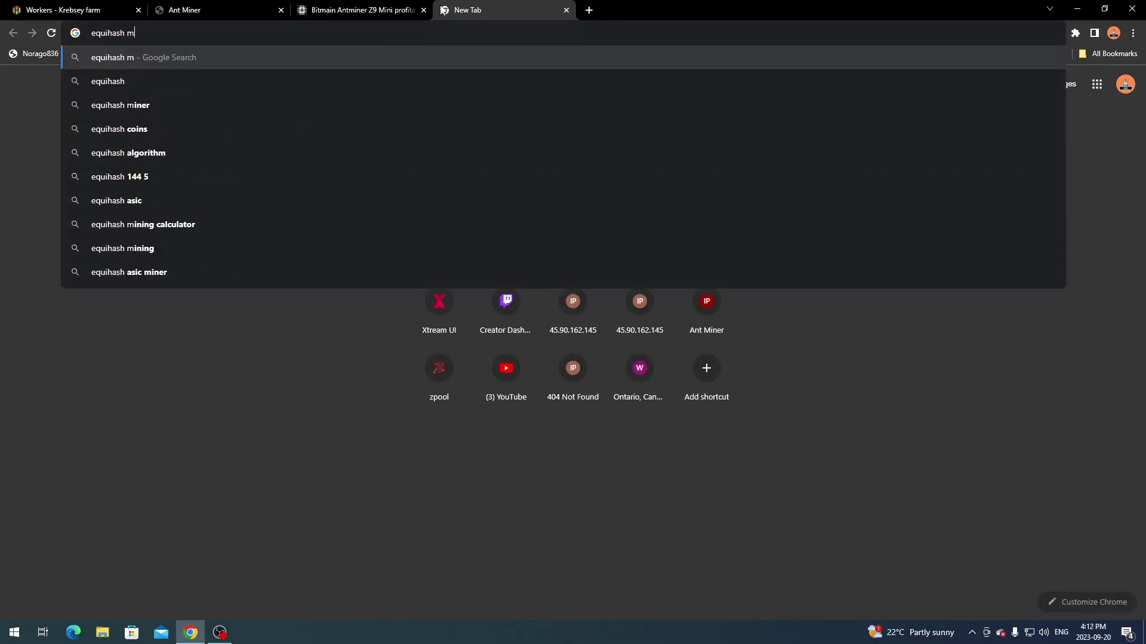
pyautogui.write('iningpoolstst')
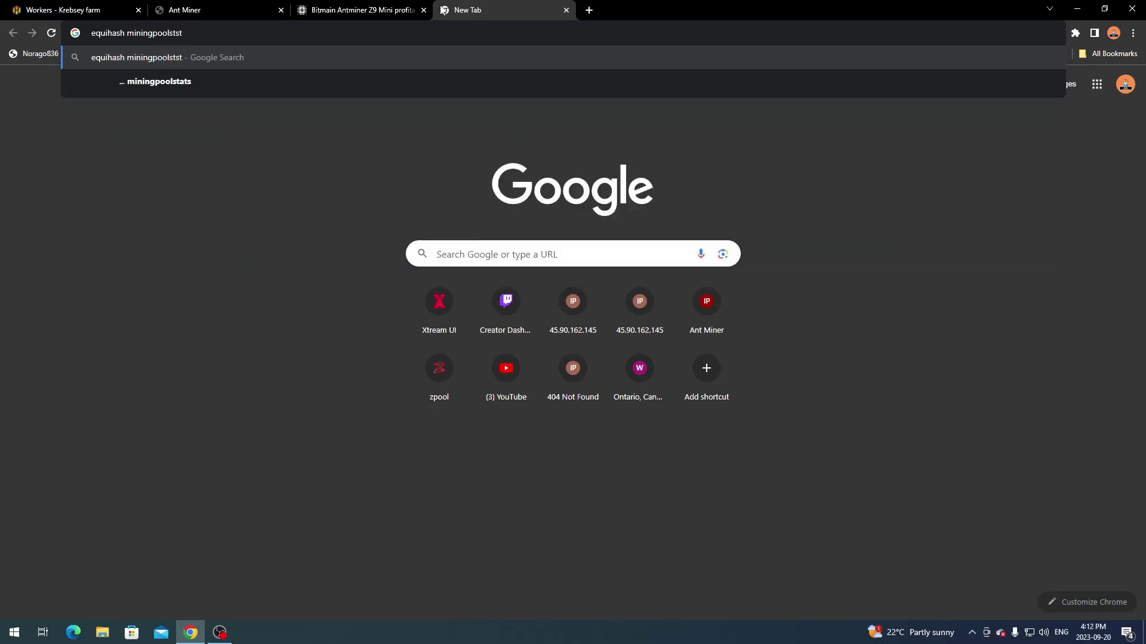
pyautogui.press('Down')
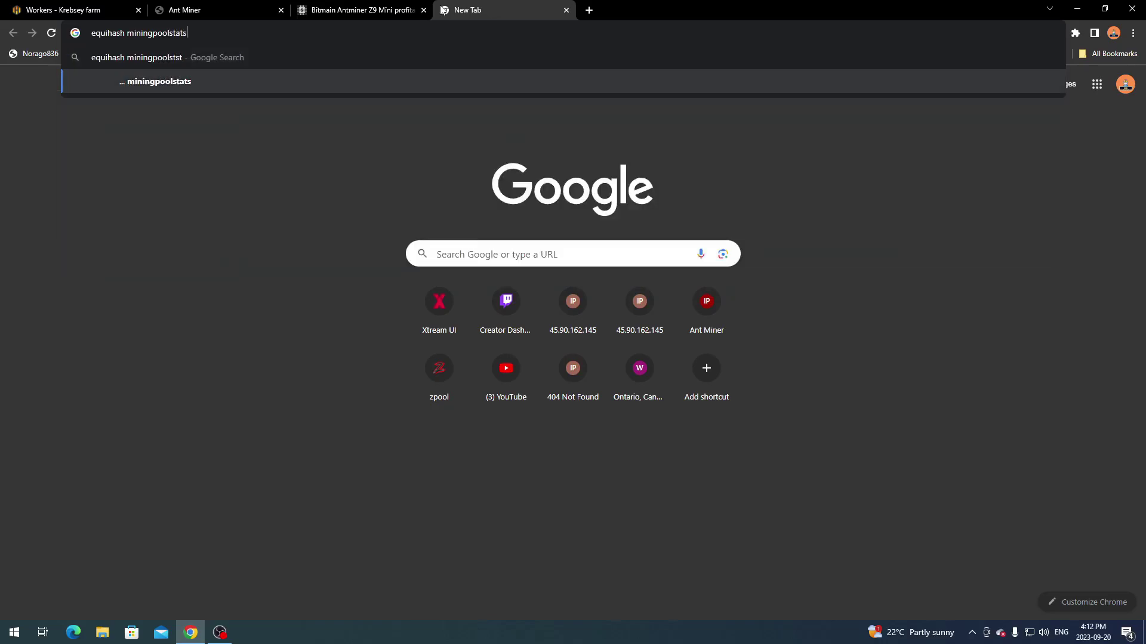
pyautogui.press('Return')
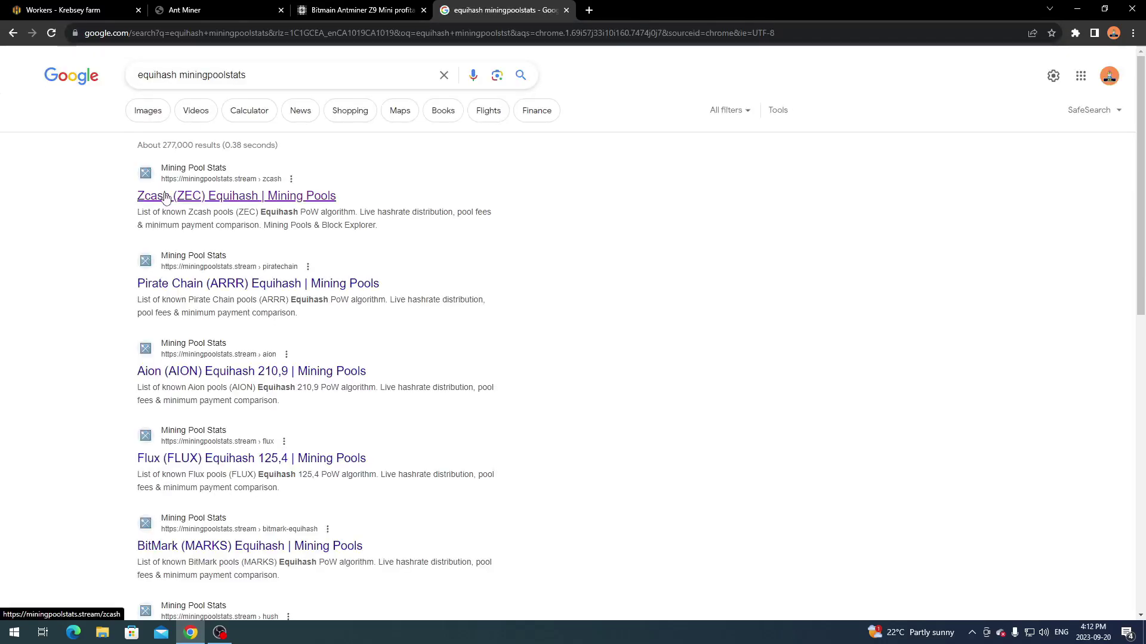
pyautogui.click(162, 192)
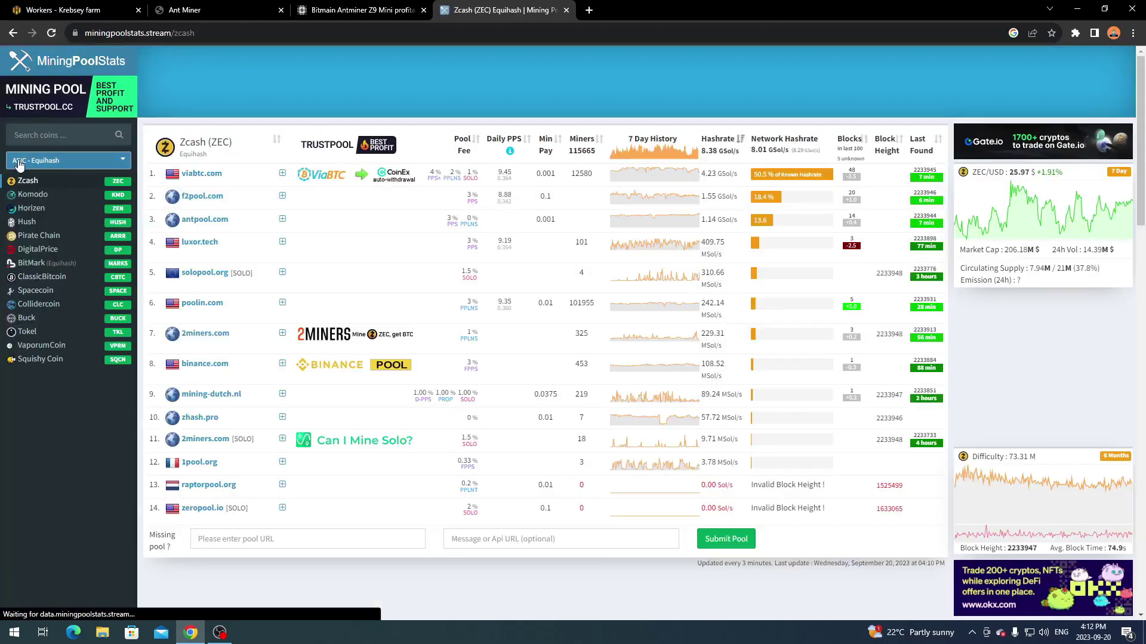
# Check the algorithm dropdown and keep the ASIC - Equihash coin list selected.
pyautogui.click(28, 161)
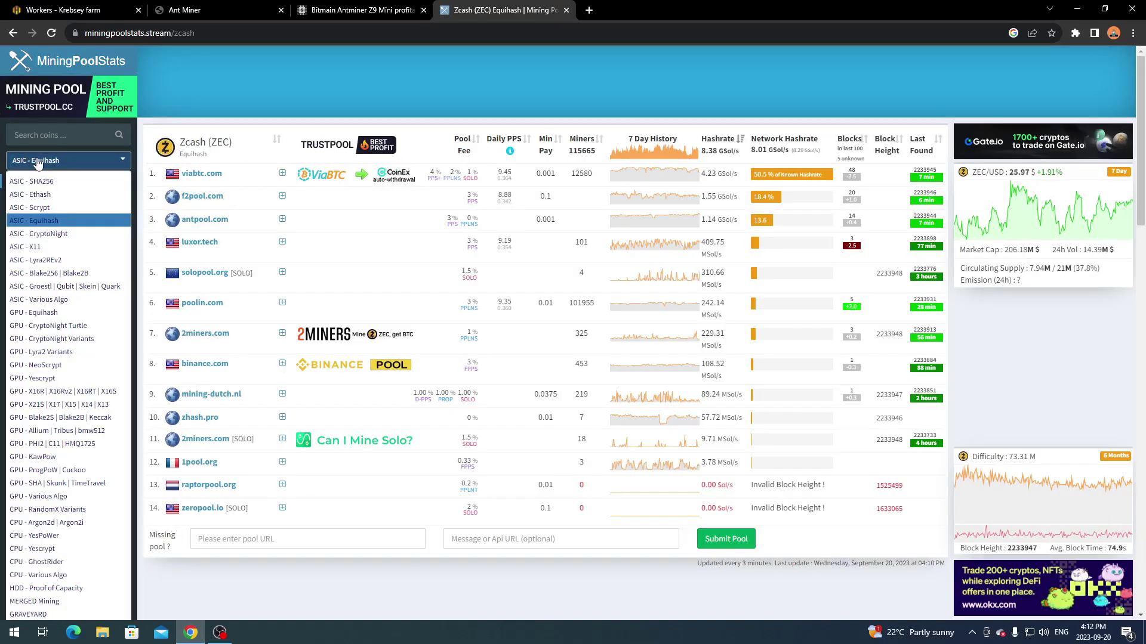
pyautogui.click(56, 165)
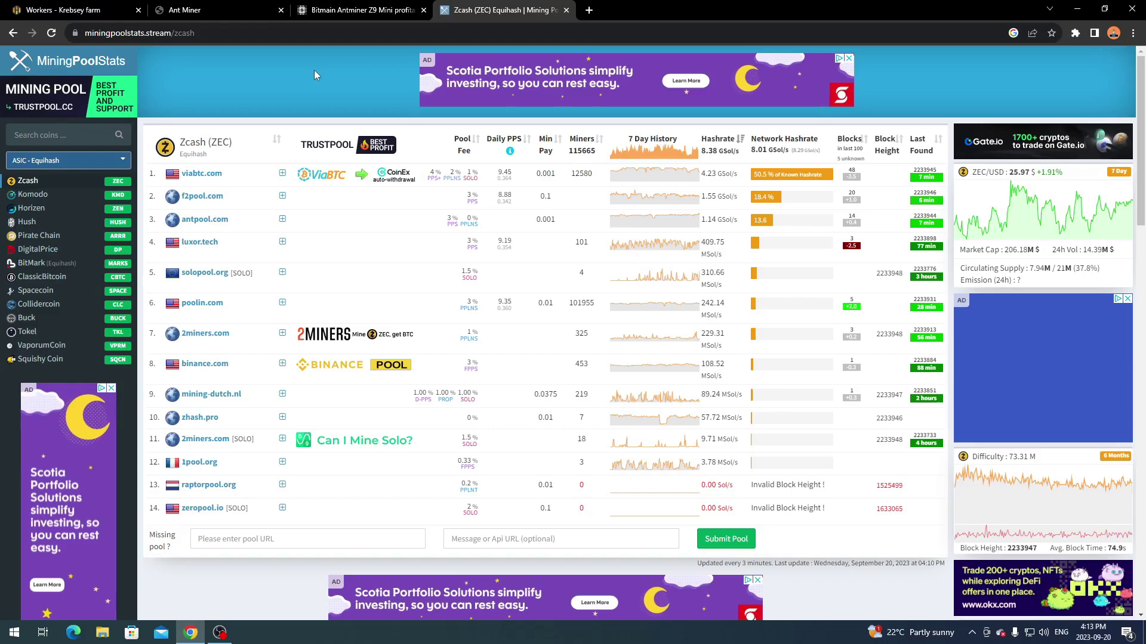
# Return to the Z9 Mini profitability tab and scroll up to the Local preferences bar.
pyautogui.click(343, 9)
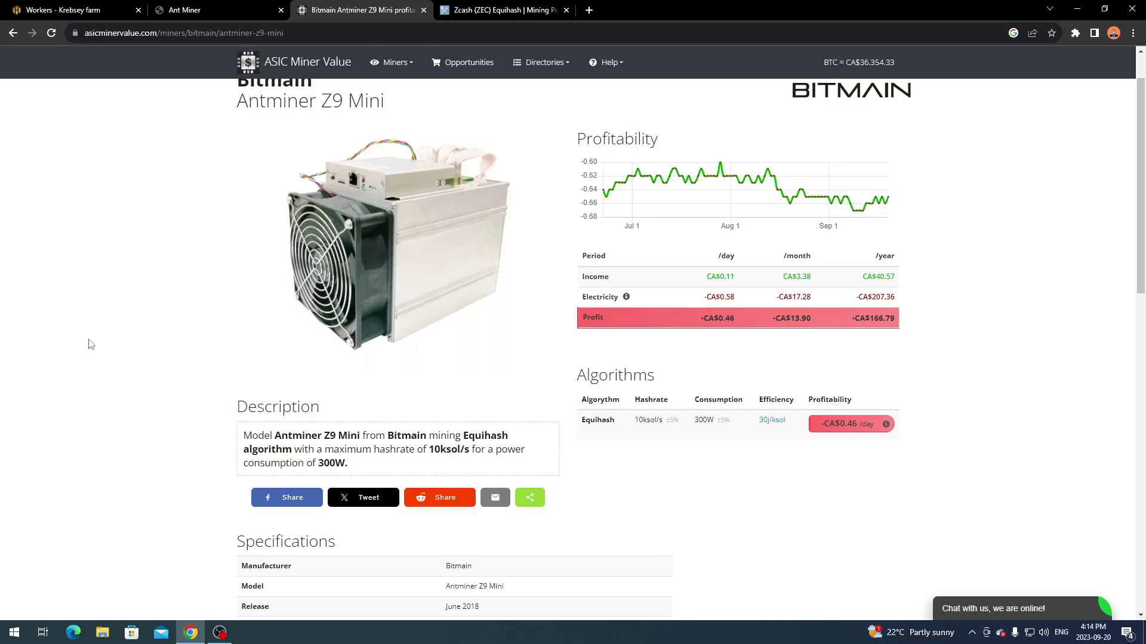
pyautogui.scroll(1, 148, 435)
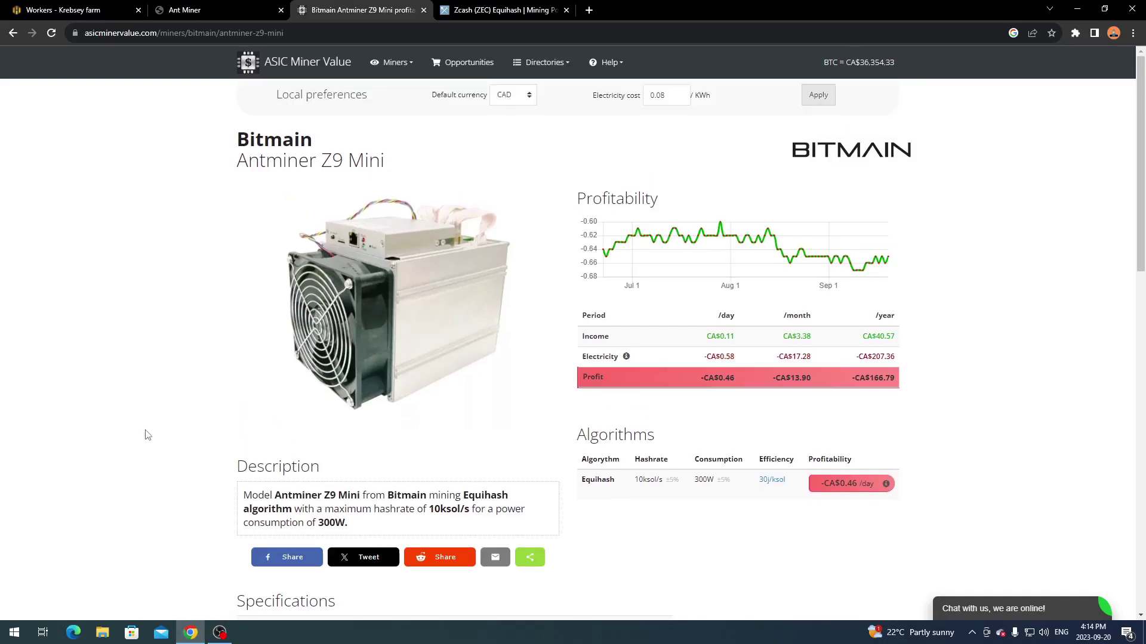